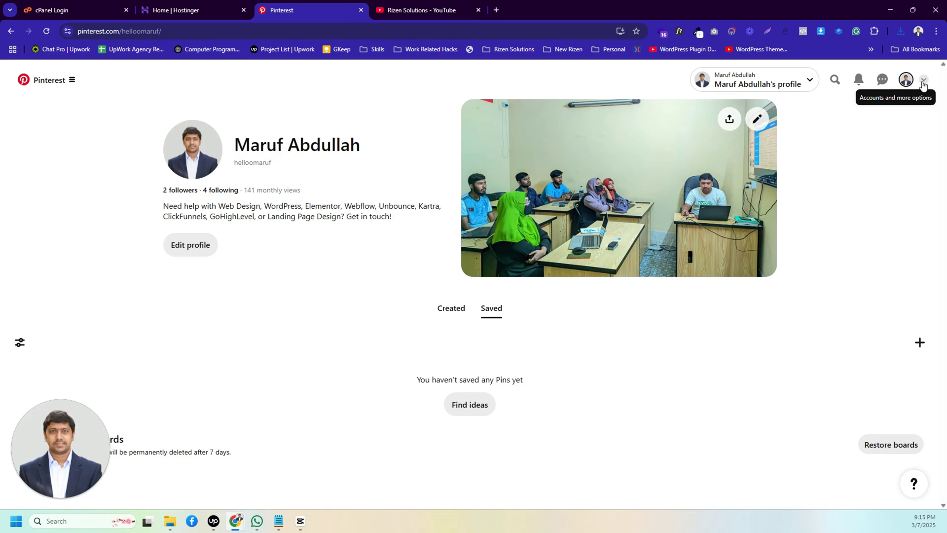
pyautogui.click(924, 82)
pyautogui.click(780, 201)
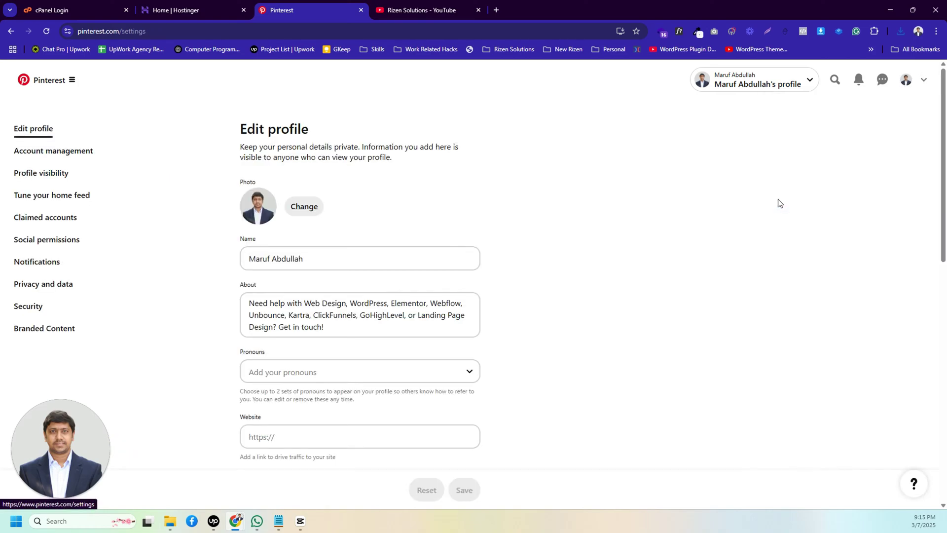
pyautogui.click(68, 222)
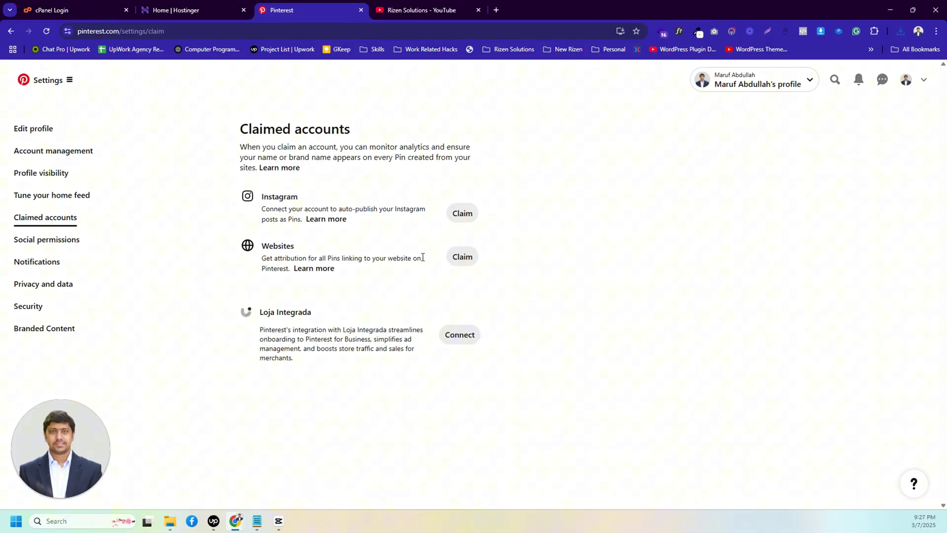
# Start a website claim, copy the HTML tag and download pinterest-546c8.html
pyautogui.click(461, 257)
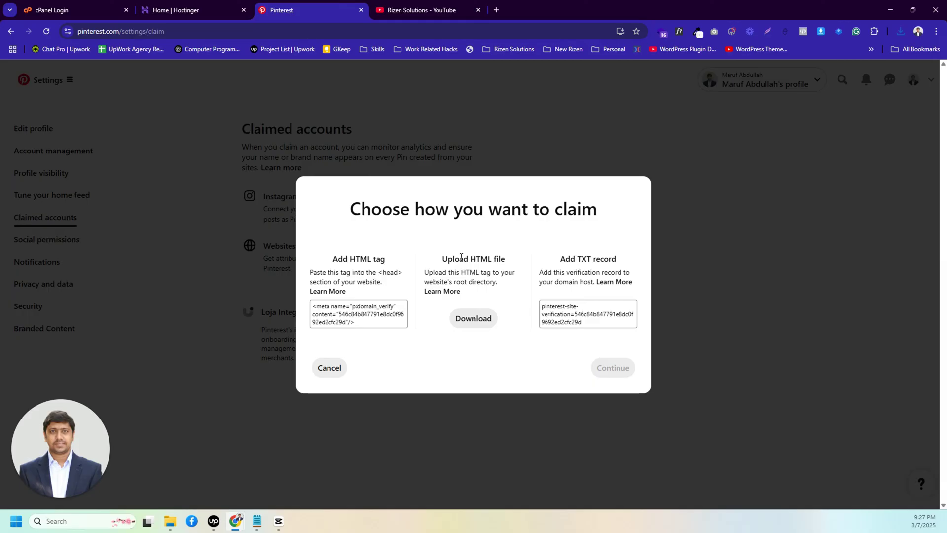
pyautogui.click(395, 316)
pyautogui.click(475, 320)
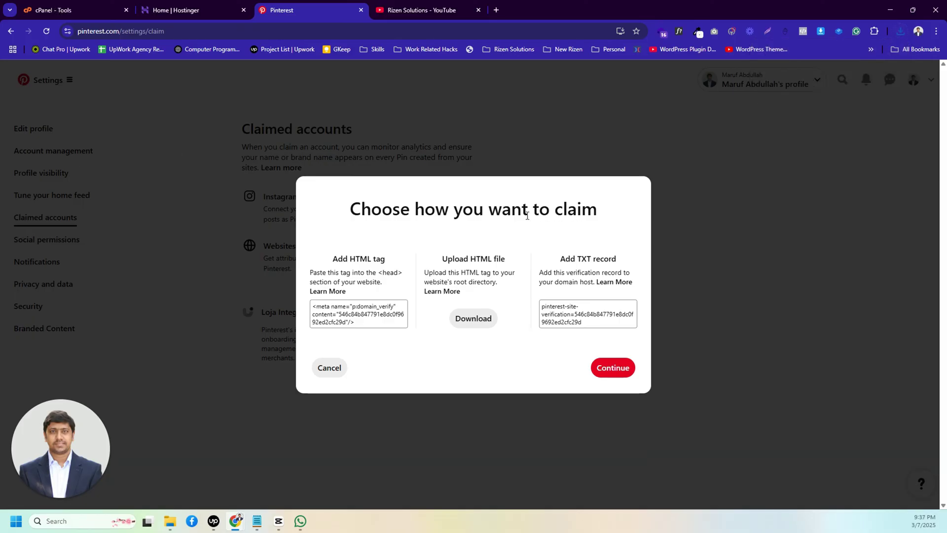
# Open the Hostinger file manager for hellomaruf.com
pyautogui.click(209, 8)
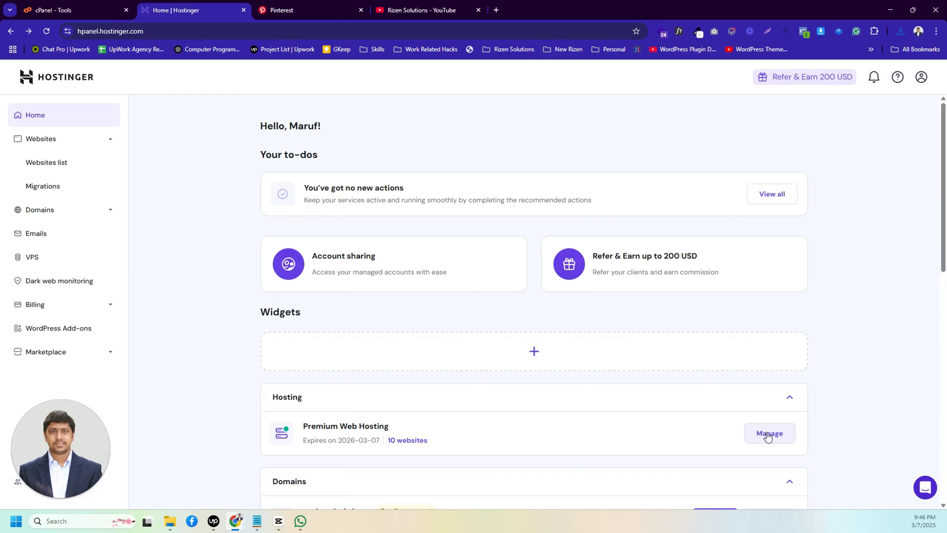
pyautogui.click(768, 434)
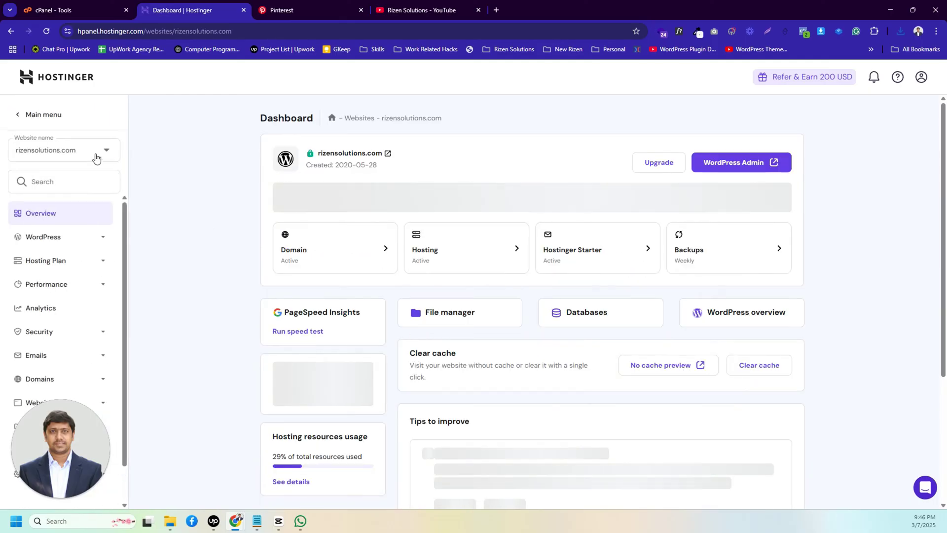
pyautogui.click(96, 157)
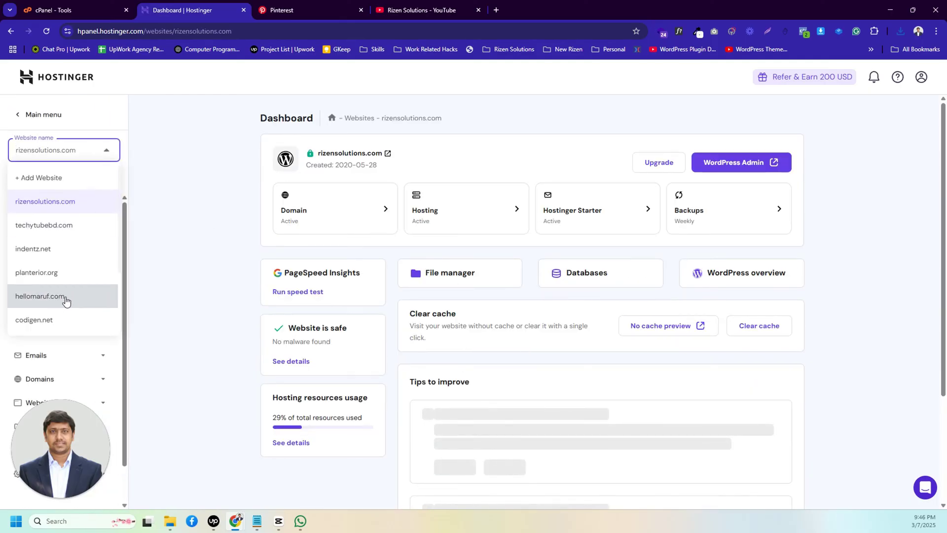
pyautogui.click(66, 298)
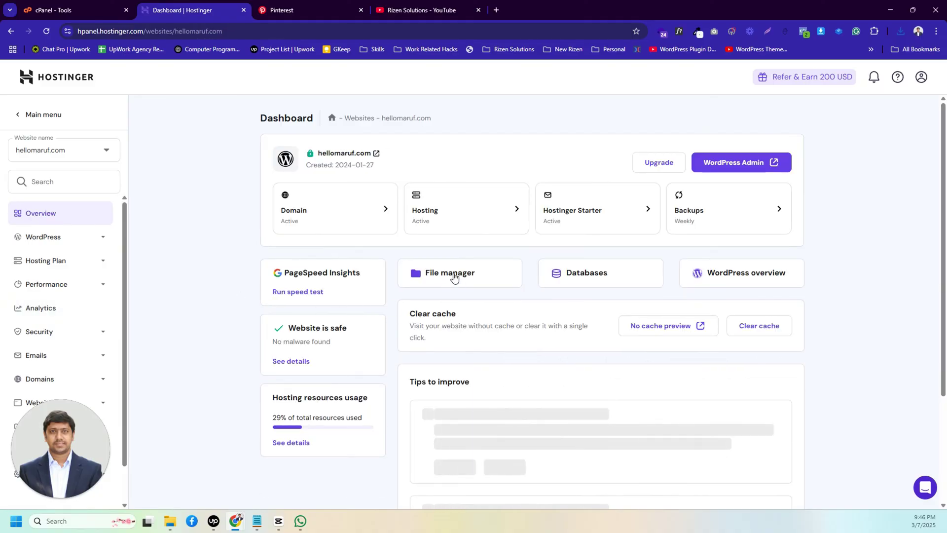
pyautogui.click(454, 275)
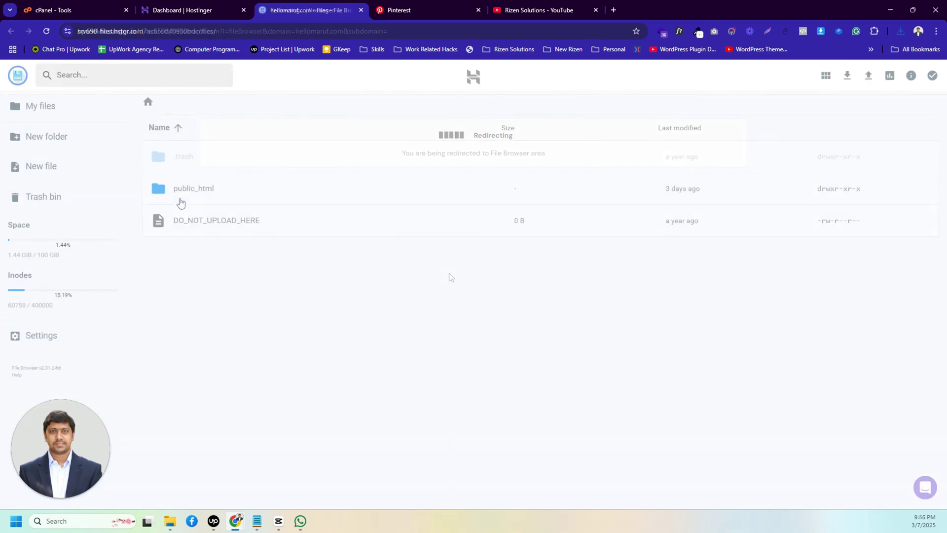
# Upload the Pinterest verification HTML file into public_html
pyautogui.doubleClick(180, 196)
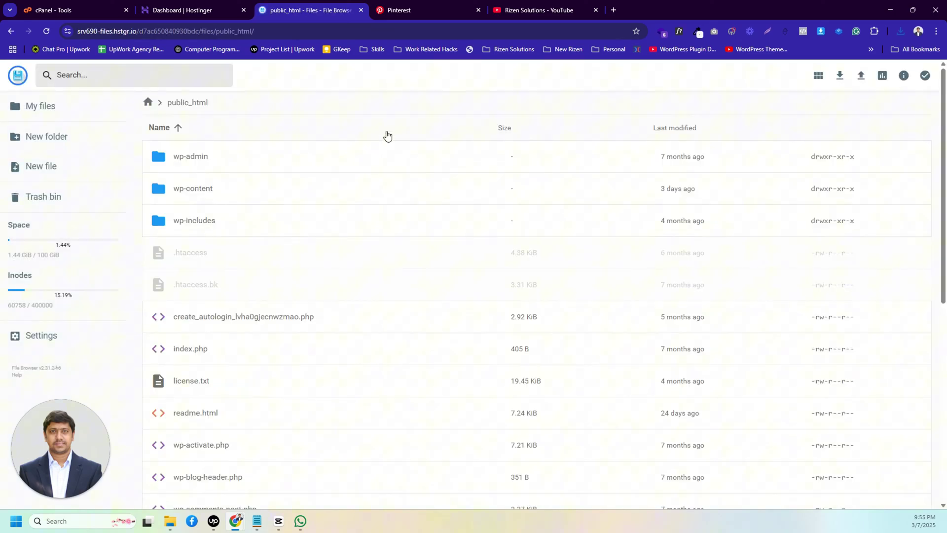
pyautogui.click(862, 78)
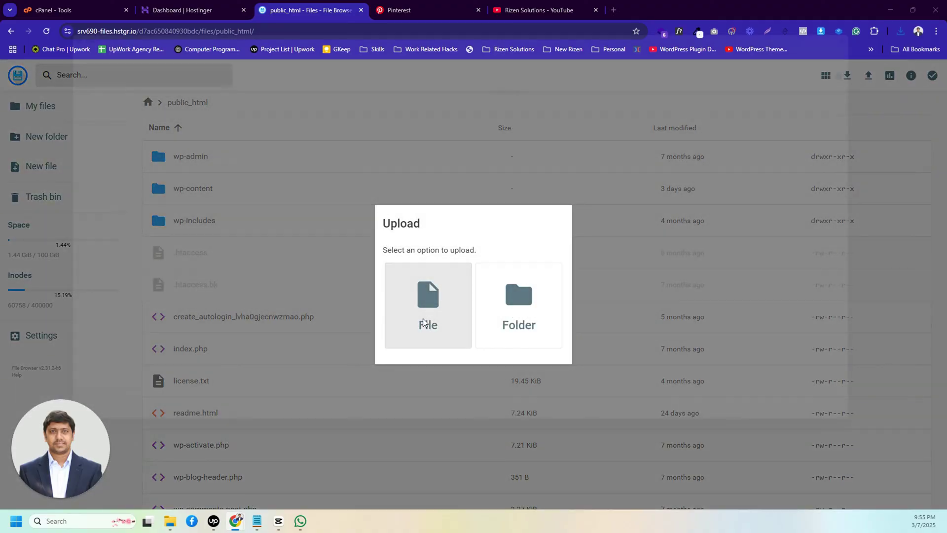
pyautogui.click(423, 322)
pyautogui.doubleClick(455, 108)
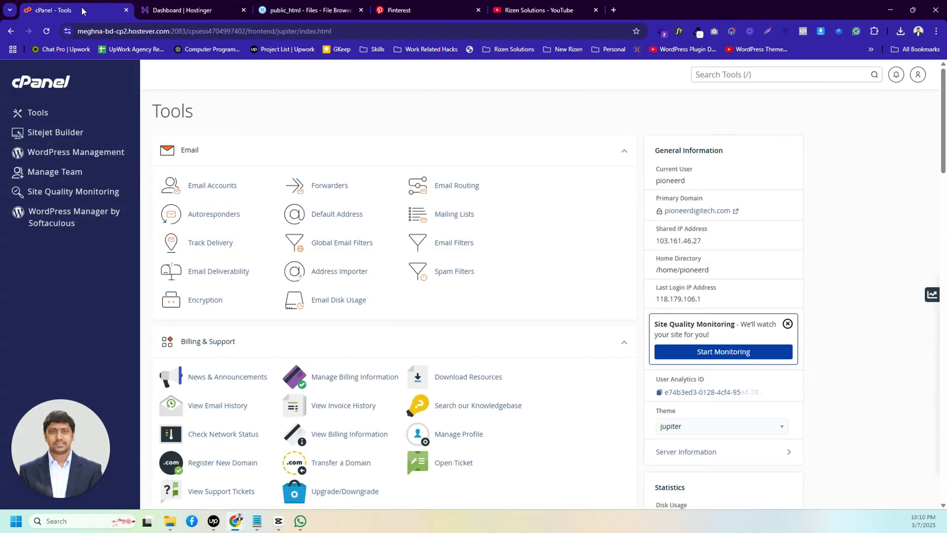
# Open cPanel File Manager's upload page for public_html, then return to Pinterest
pyautogui.scroll(-1, 381, 223)
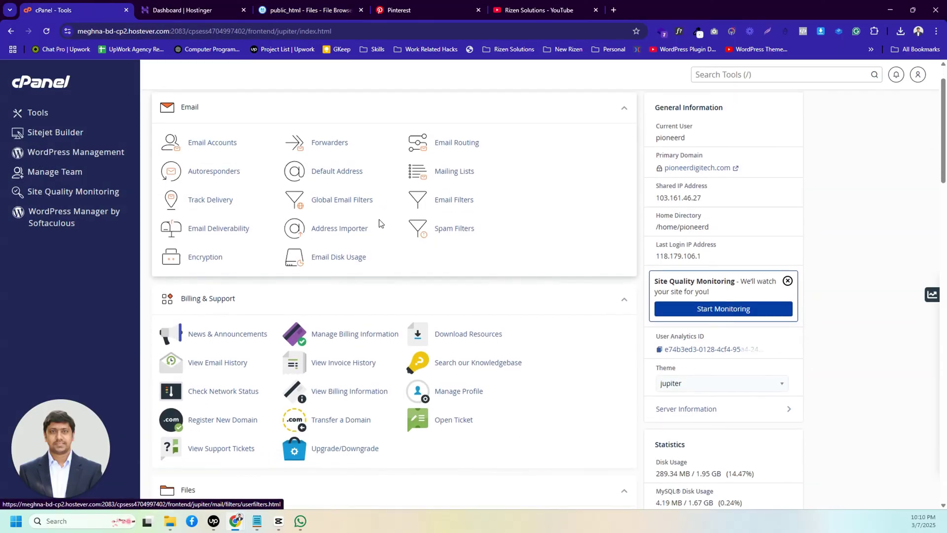
pyautogui.scroll(-3, 380, 223)
pyautogui.scroll(-2, 376, 239)
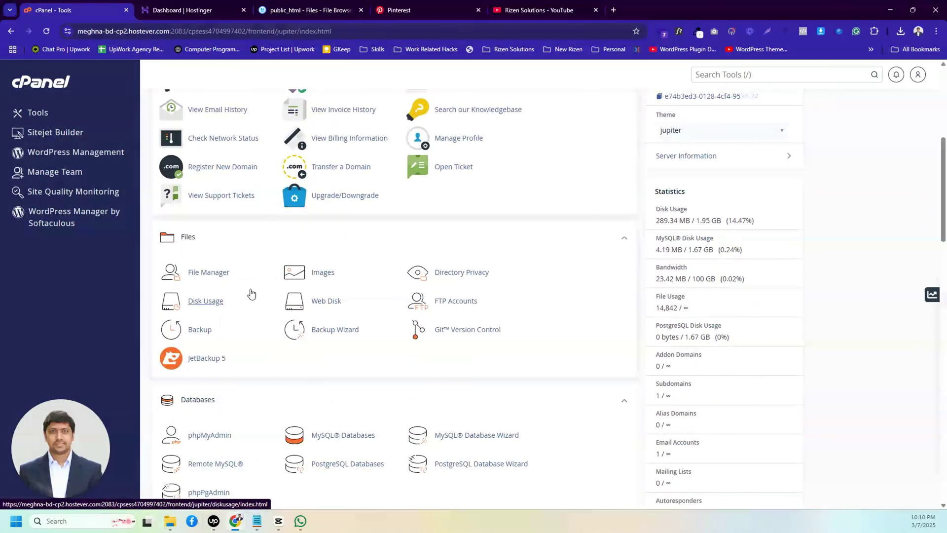
pyautogui.click(206, 274)
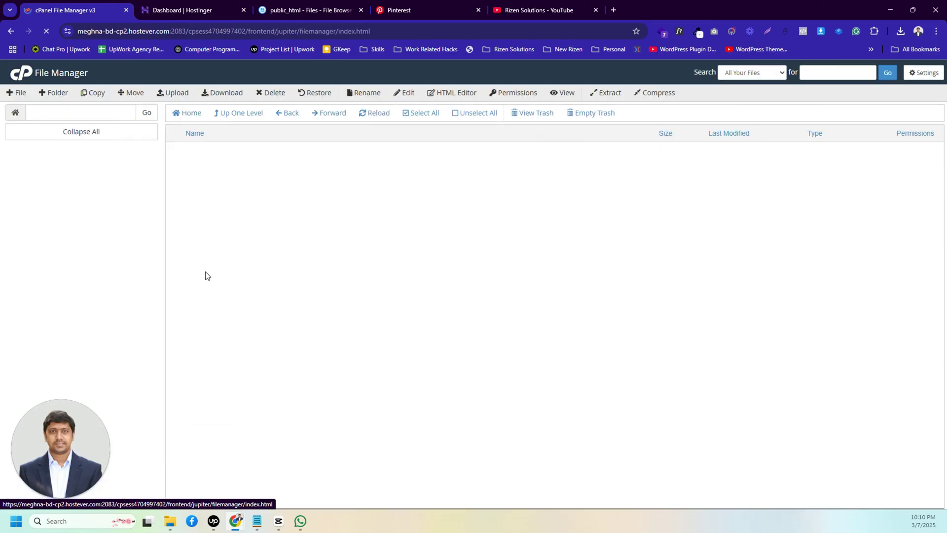
pyautogui.click(175, 303)
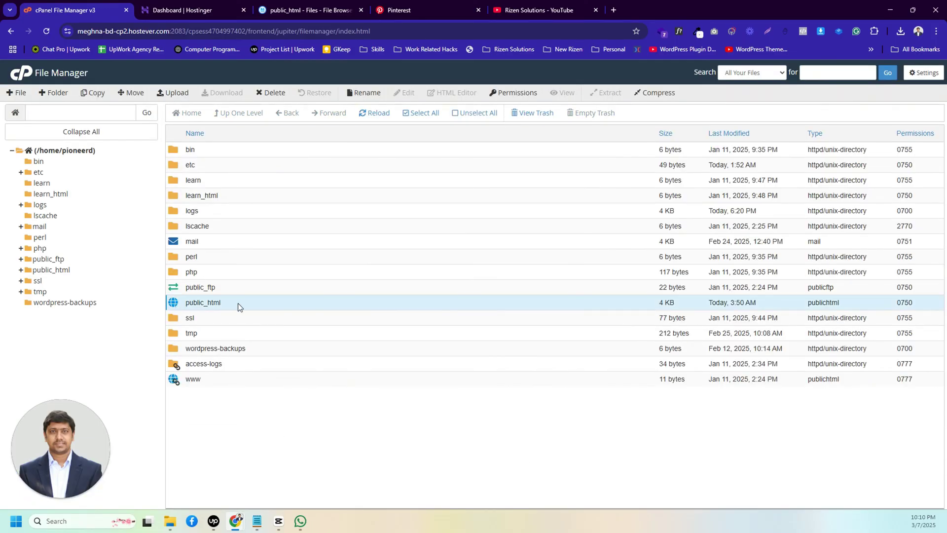
pyautogui.click(192, 303)
pyautogui.doubleClick(178, 305)
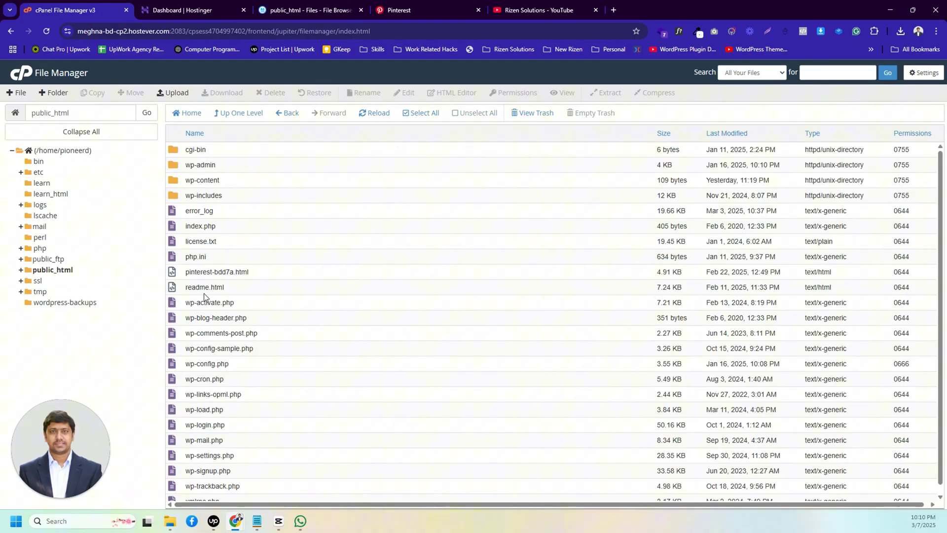
pyautogui.click(172, 95)
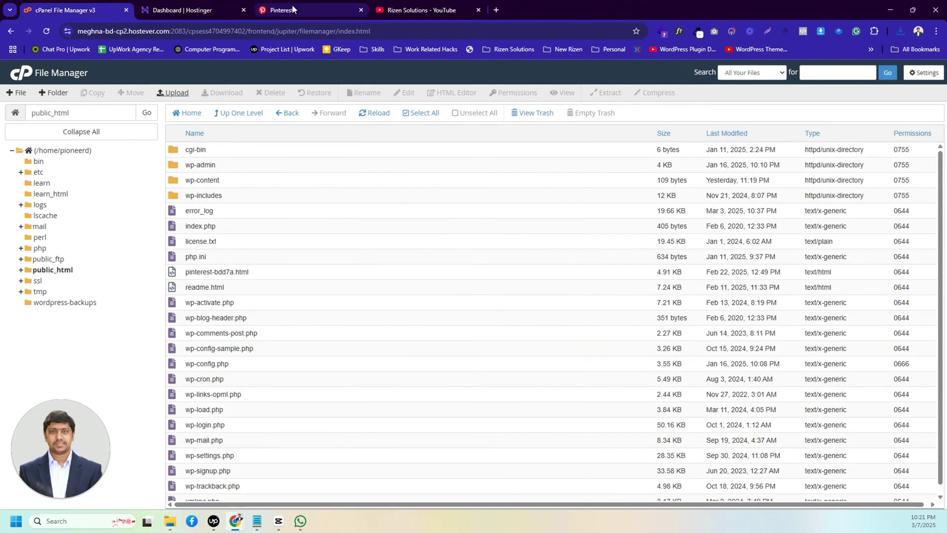
pyautogui.click(292, 8)
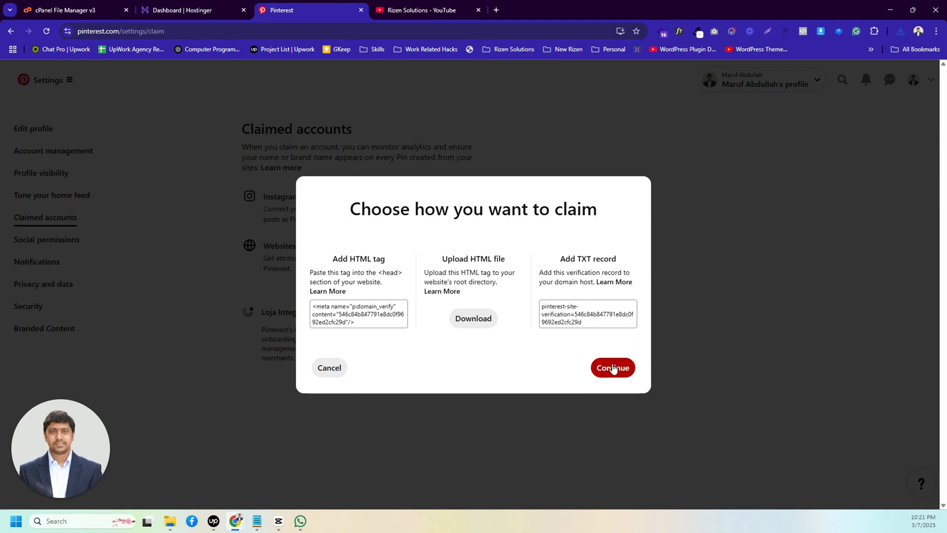
pyautogui.click(613, 368)
pyautogui.click(460, 314)
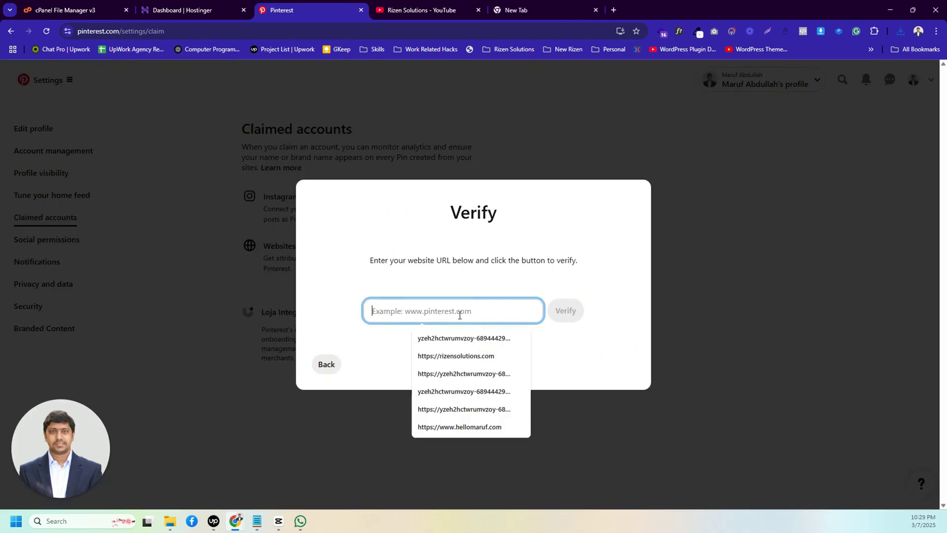
pyautogui.write('https://hellomaruf.com')
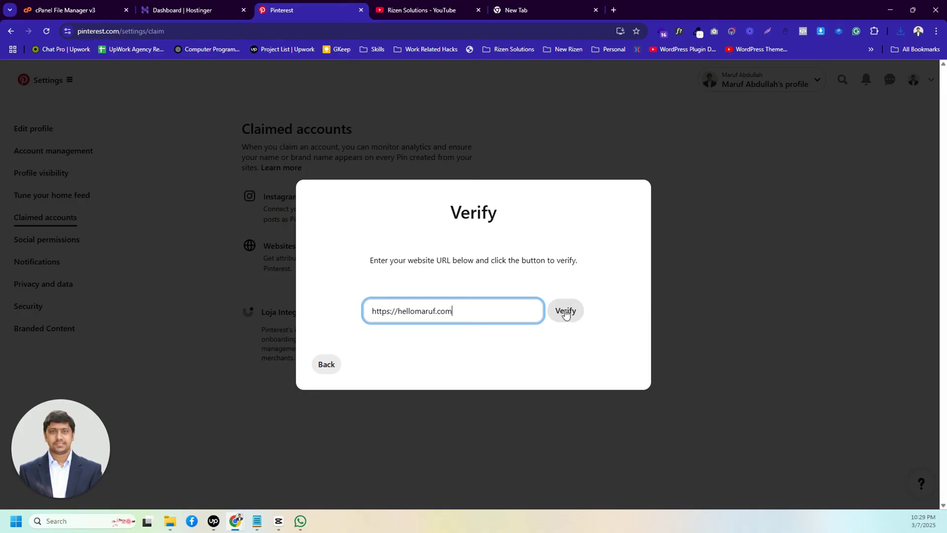
pyautogui.click(565, 310)
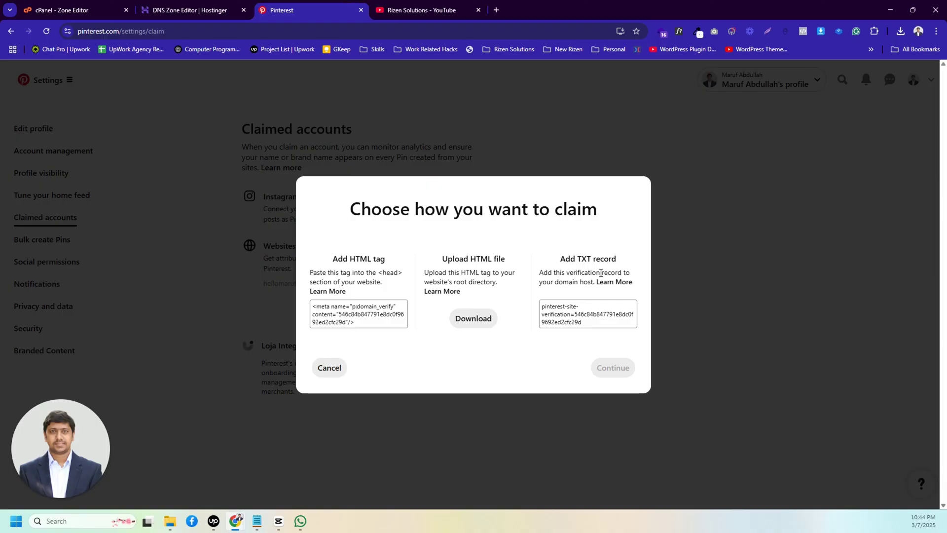
pyautogui.click(592, 316)
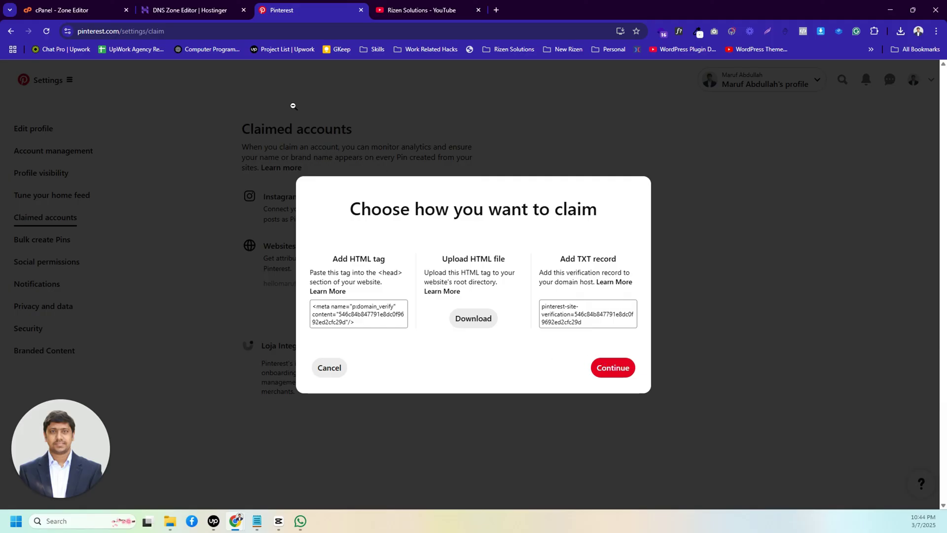
# Add a TXT record named @ with the Pinterest verification value in Hostinger's DNS Zone Editor
pyautogui.click(169, 9)
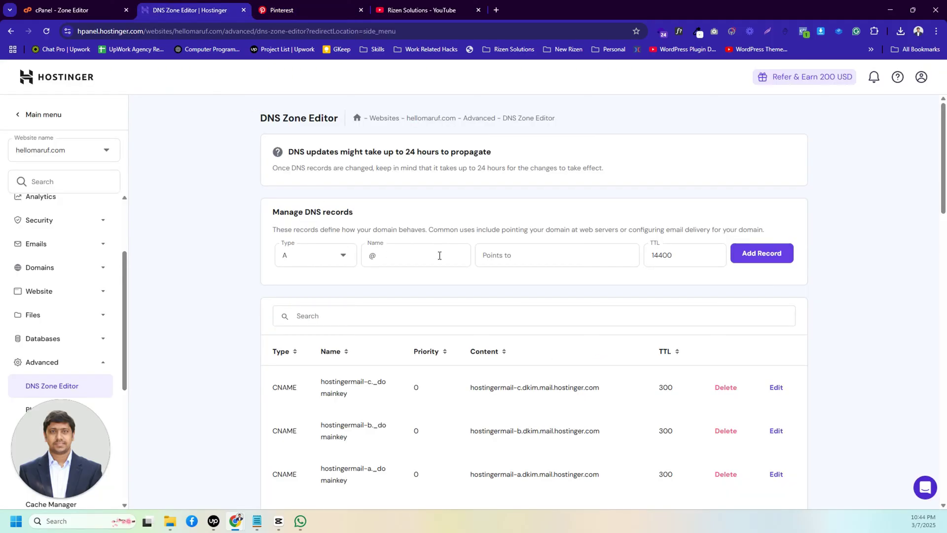
pyautogui.click(334, 257)
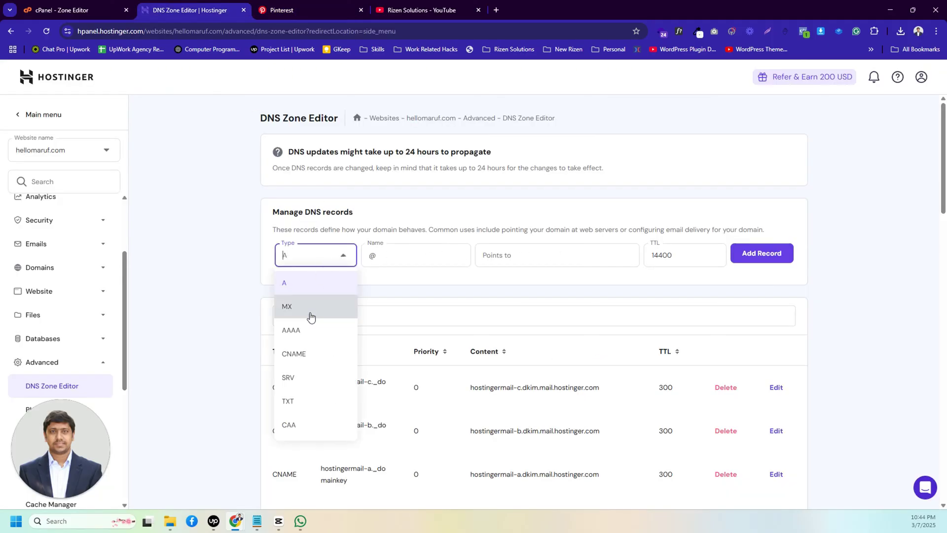
pyautogui.click(291, 402)
pyautogui.click(387, 256)
pyautogui.click(483, 256)
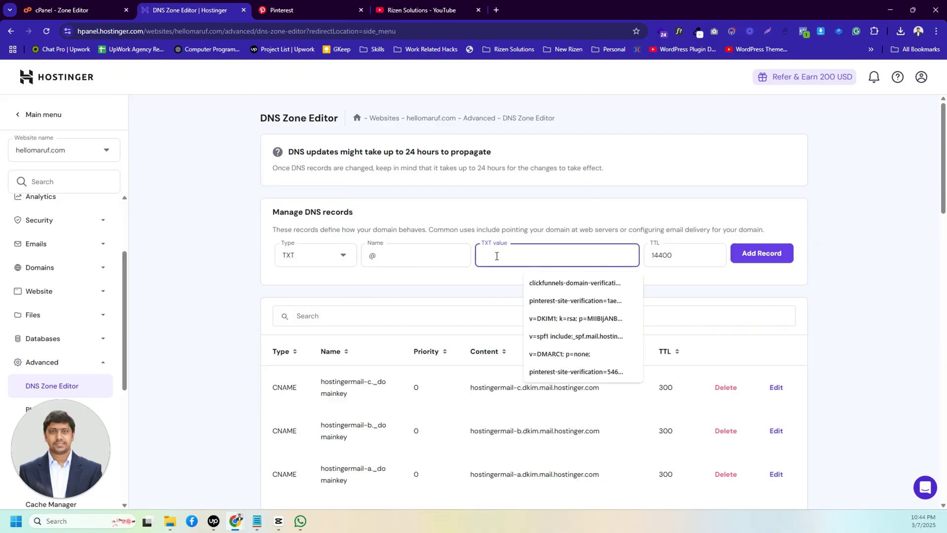
pyautogui.hotkey('ctrl', 'v')
pyautogui.click(762, 254)
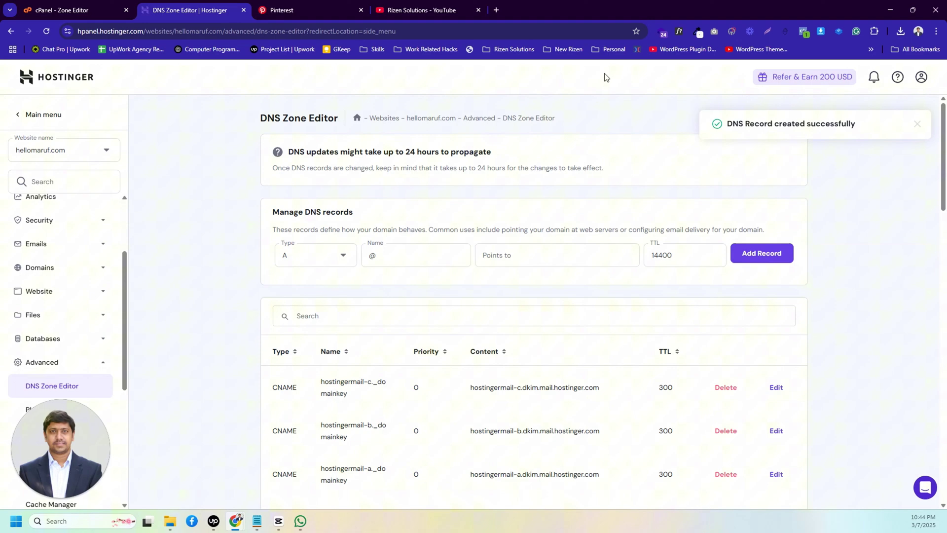
pyautogui.click(289, 9)
# Copy the TXT record again and continue to Pinterest's website Verify step
pyautogui.click(572, 318)
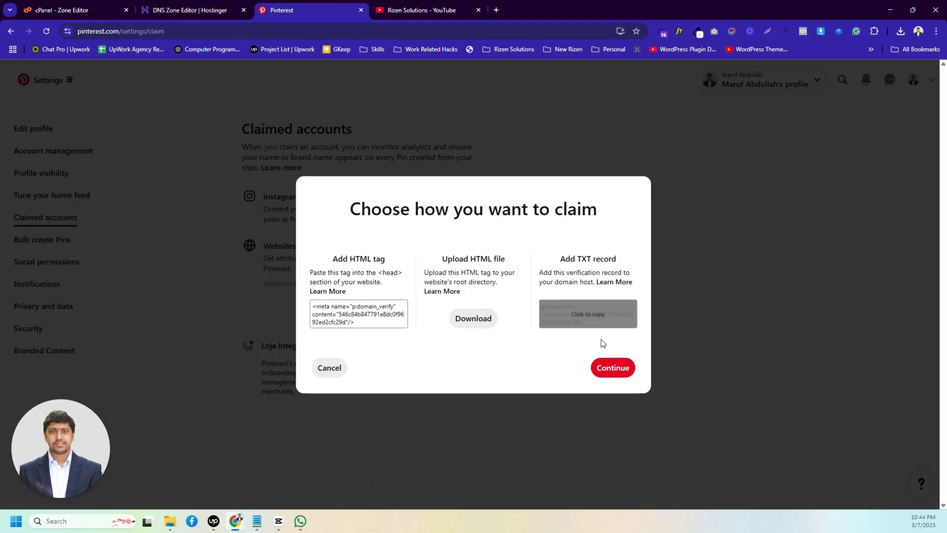
pyautogui.click(612, 368)
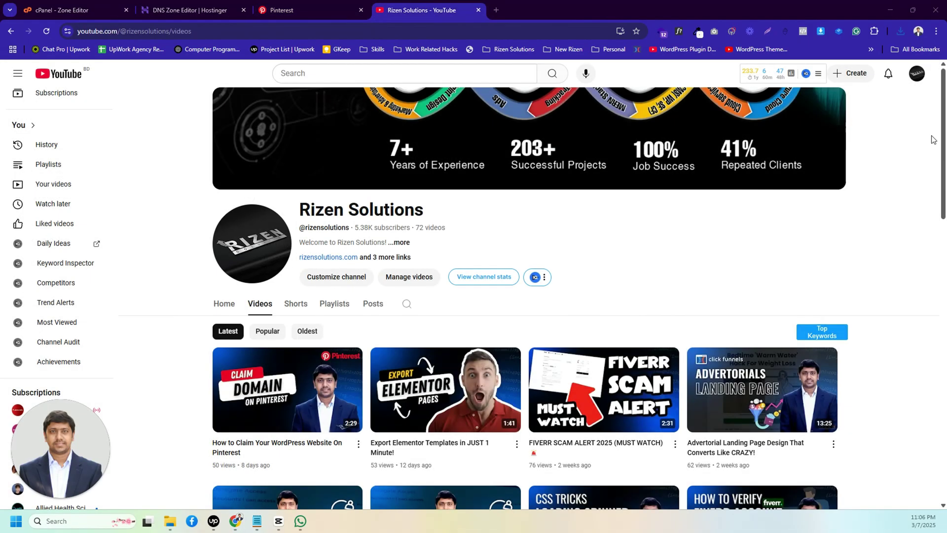
# Scroll the Rizen Solutions Videos grid down to the year-old ClickFunnels tutorials
pyautogui.moveTo(943, 115); pyautogui.dragTo(946, 410)
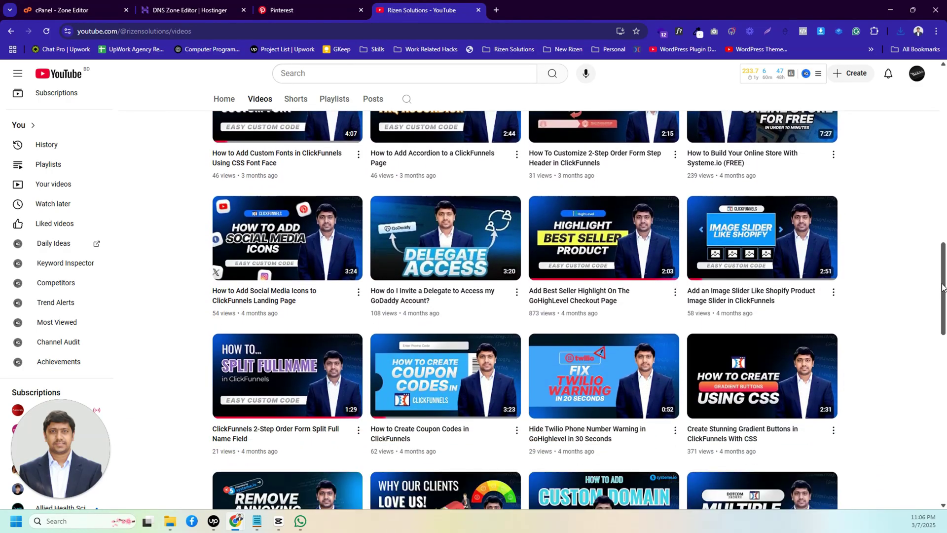
pyautogui.moveTo(945, 409)
pyautogui.mouseDown()
pyautogui.moveTo(943, 399)
pyautogui.moveTo(943, 459)
pyautogui.mouseUp()
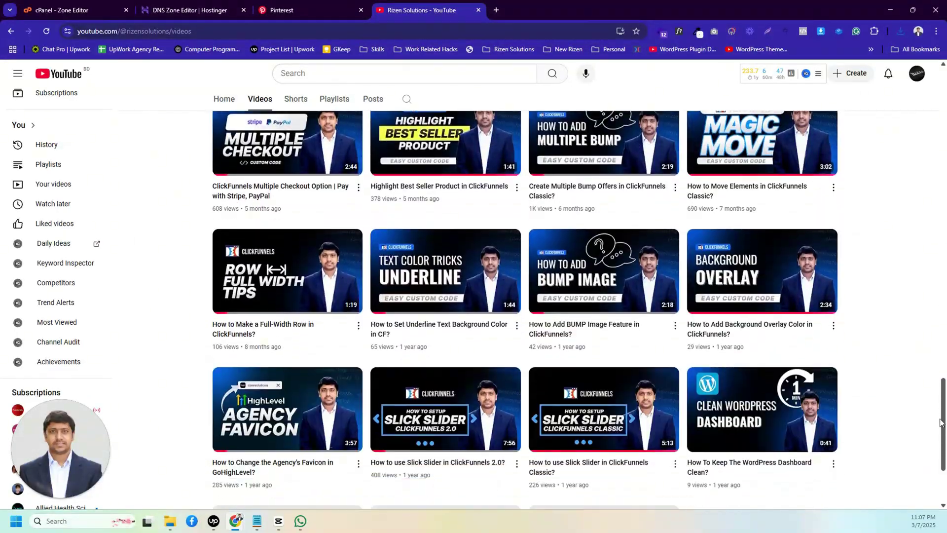